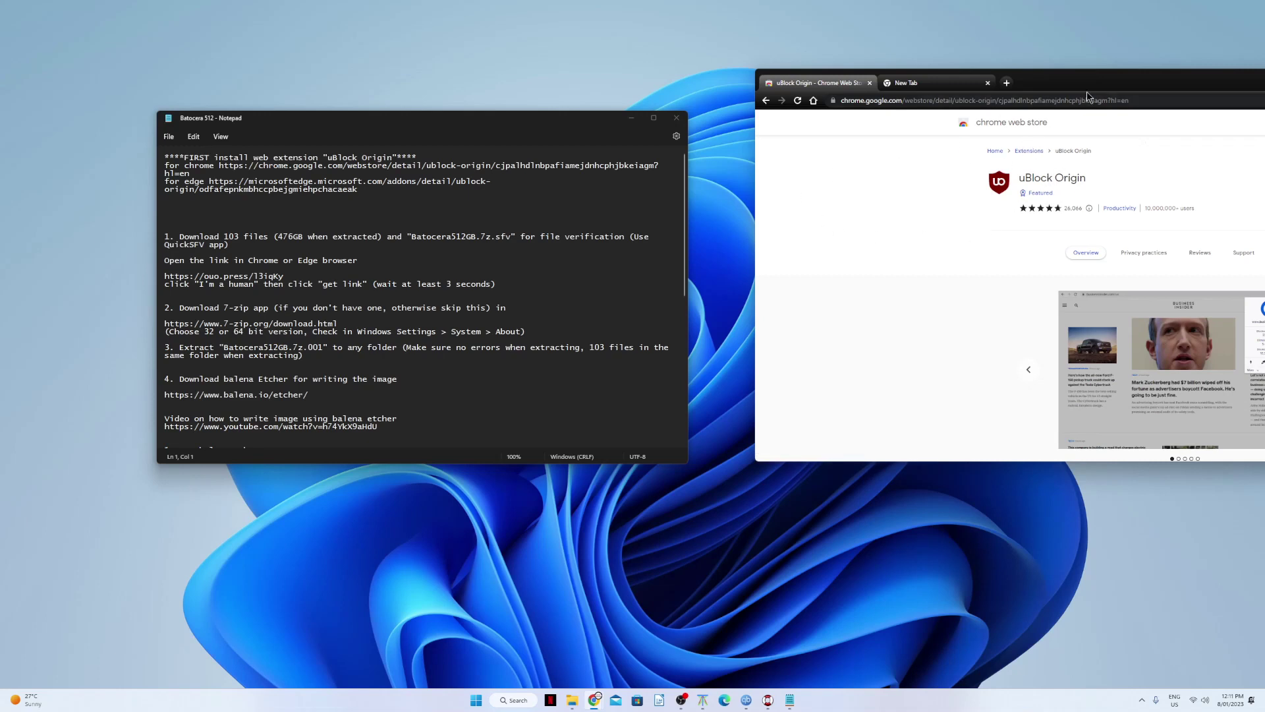
Step: Place Chrome beside the Notepad instructions and switch to the blank new tab
drag(1088, 87, 1151, 129)
click(949, 174)
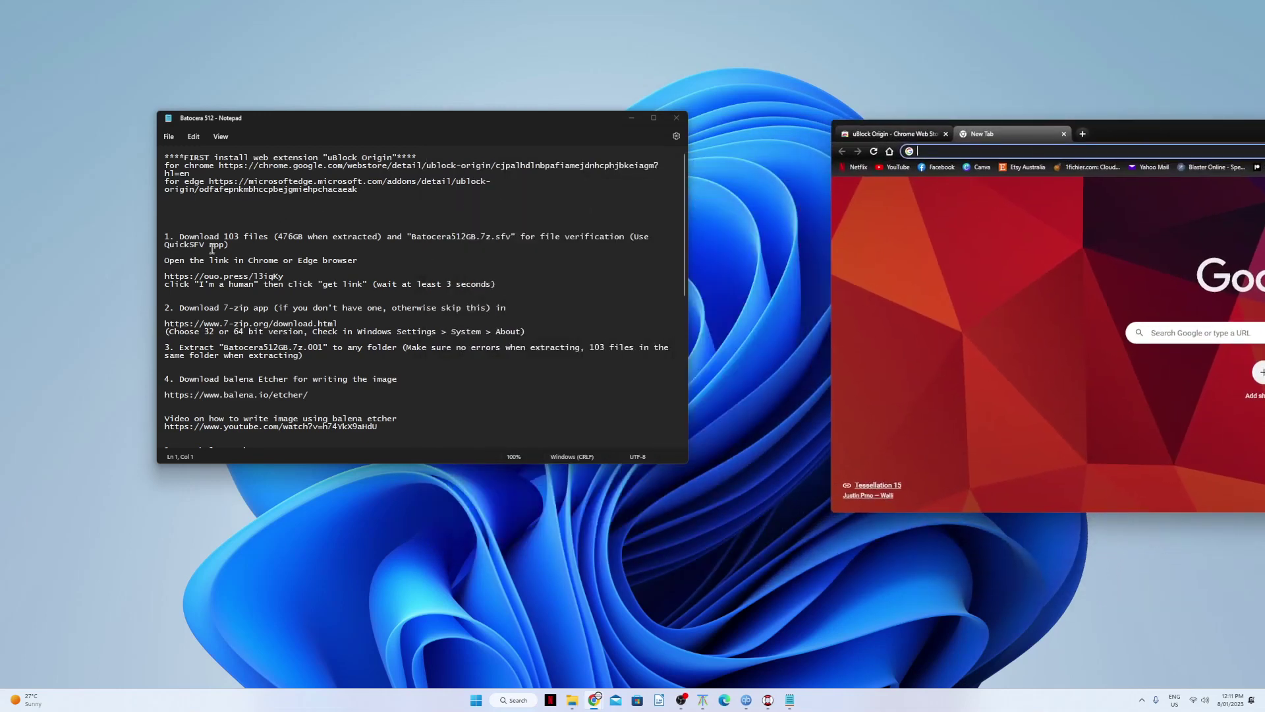
Step: Open the ouo.press short link from the notes in Chrome
drag(304, 277, 154, 281)
key(ctrl+c)
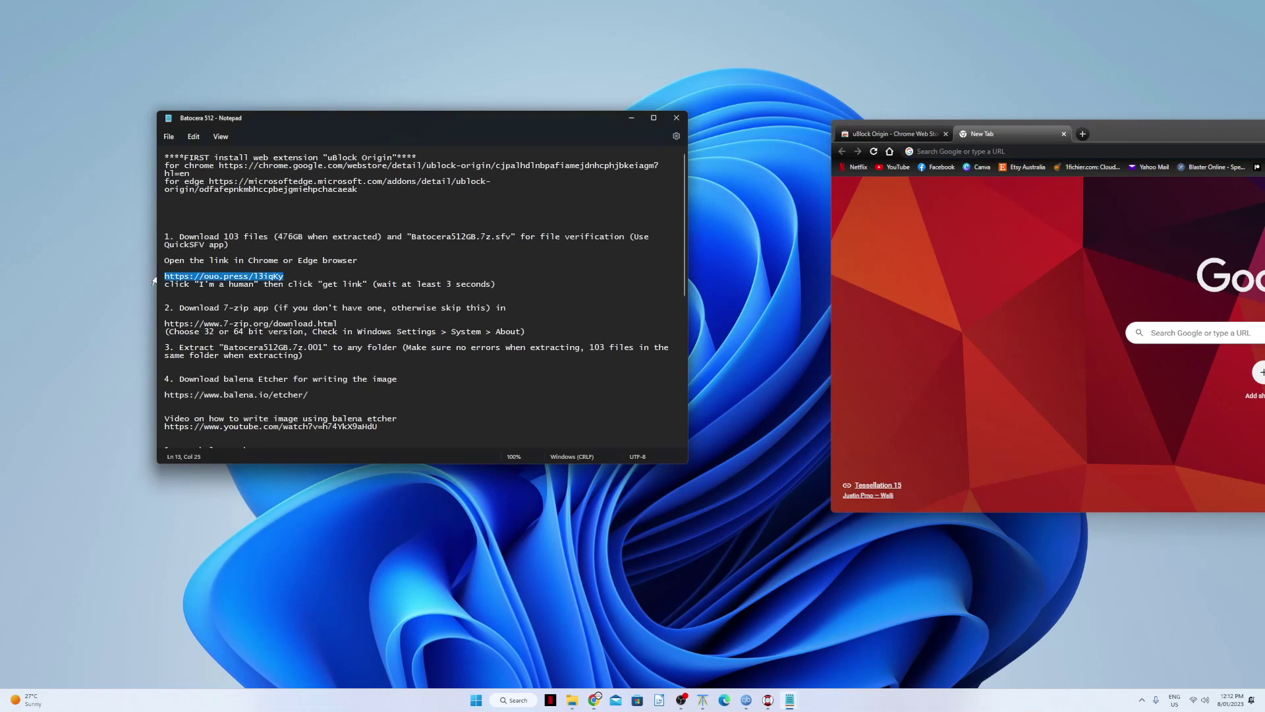
click(1046, 153)
key(ctrl+v)
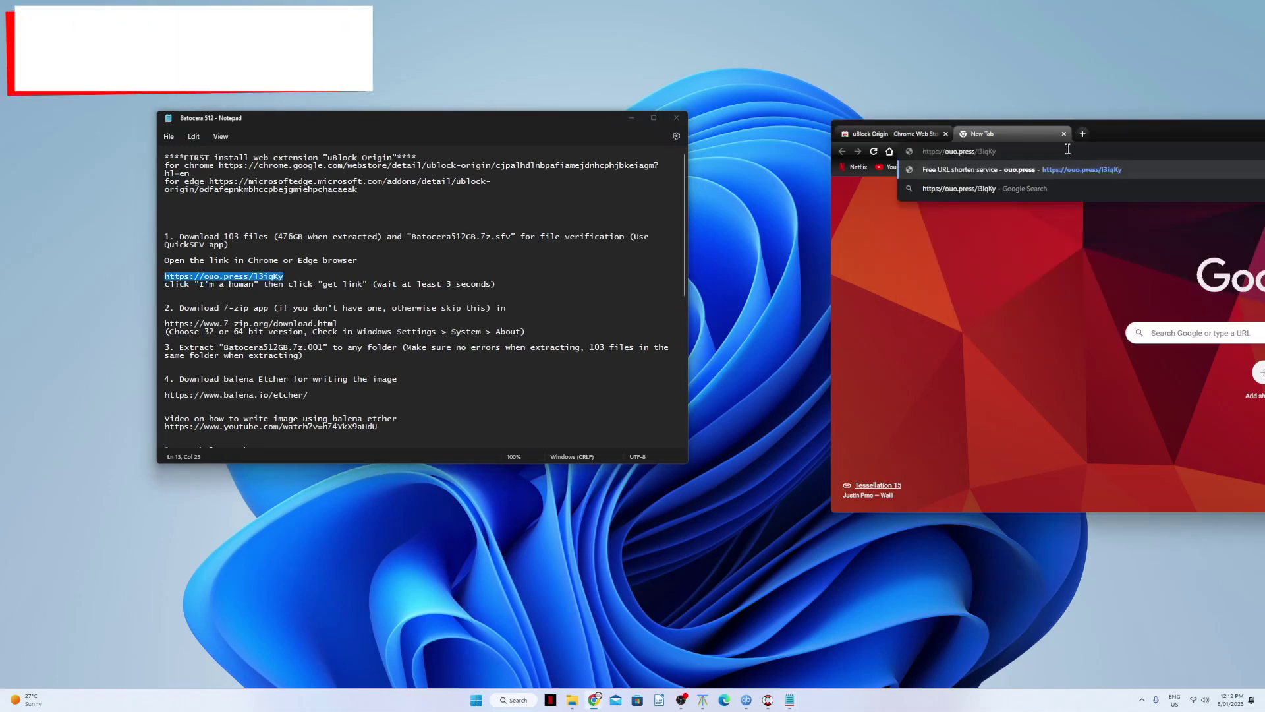
click(1067, 170)
Step: Check the ad blocker panel, then pass I'M A HUMAN and GET LINK to reach MEGA
drag(1123, 136, 679, 79)
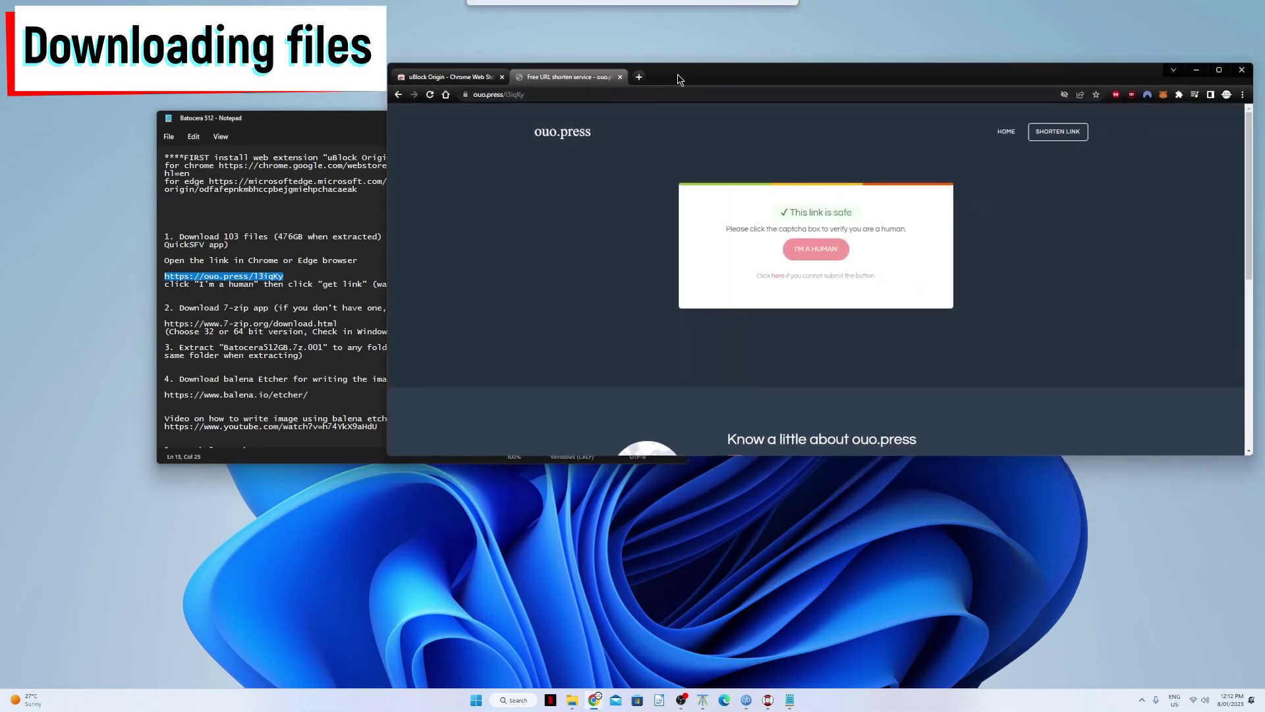
click(1132, 96)
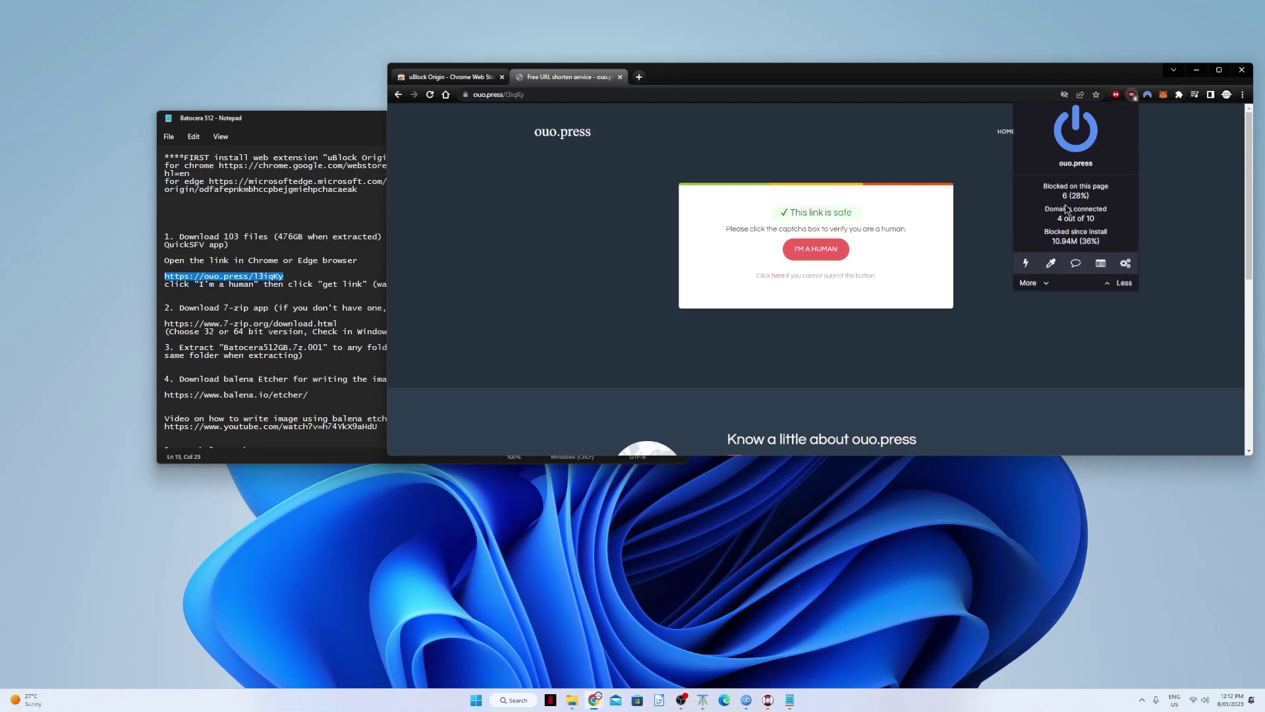
click(1183, 172)
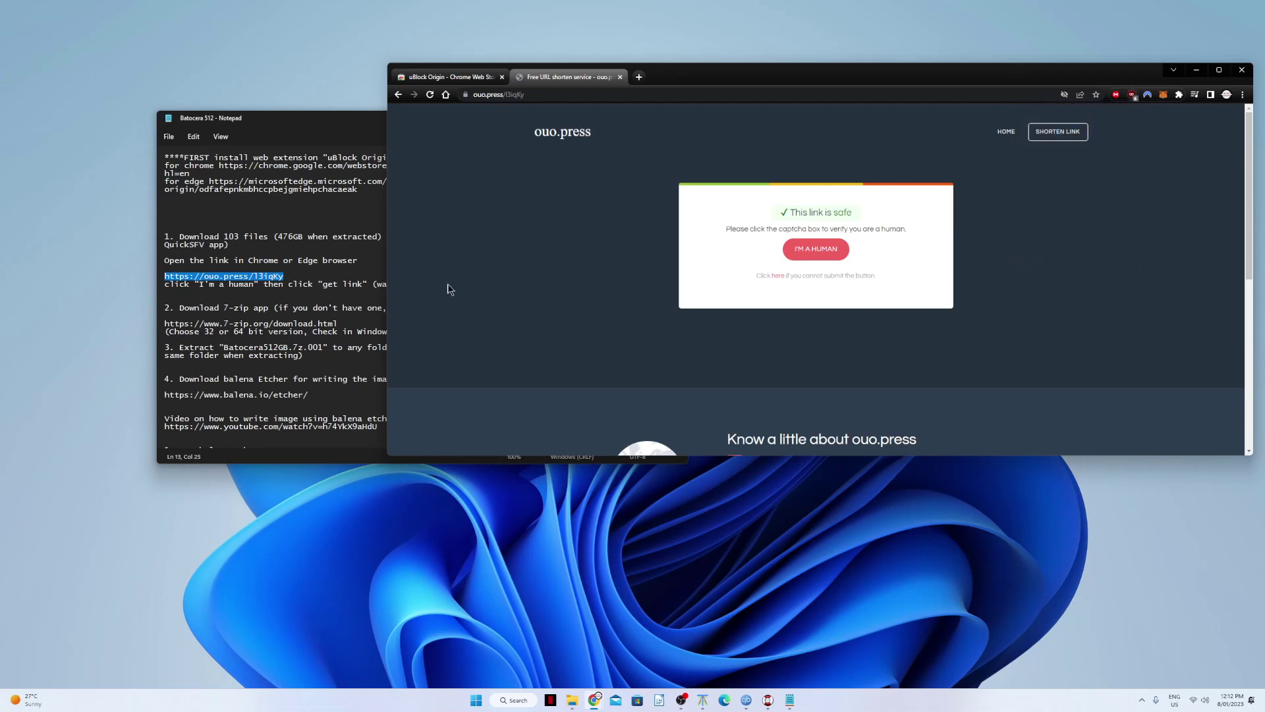
click(822, 251)
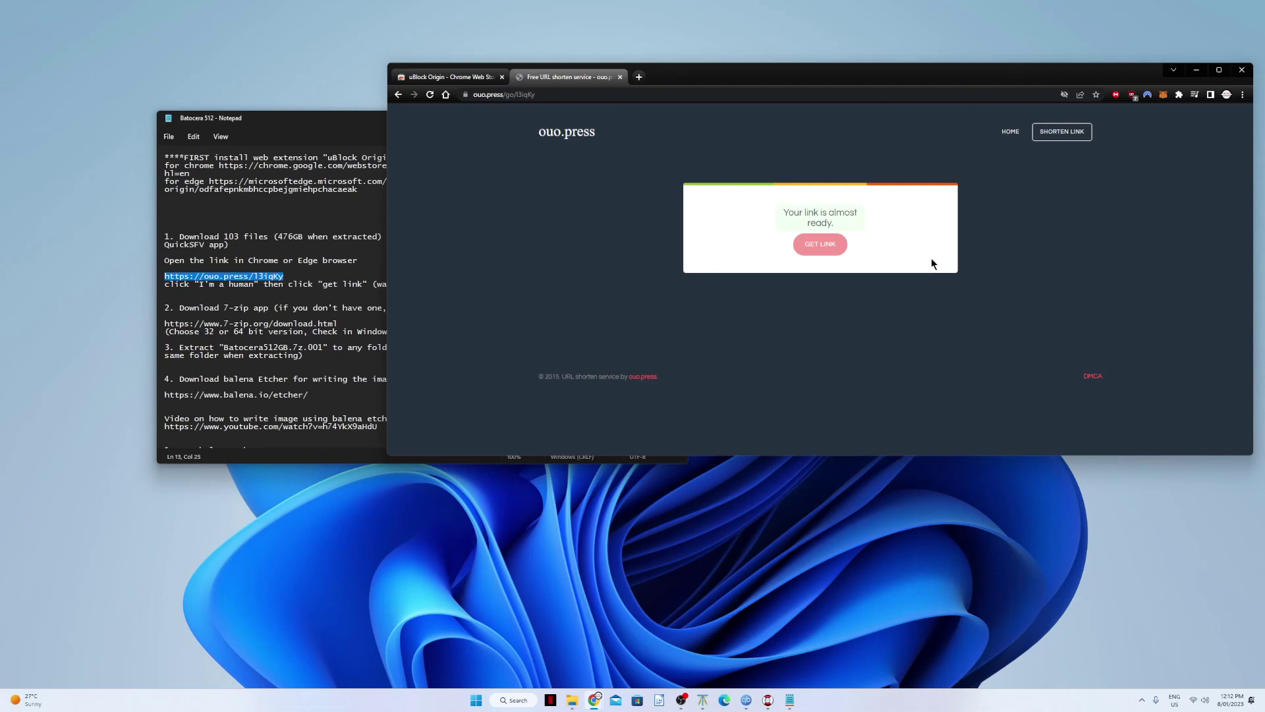
click(820, 247)
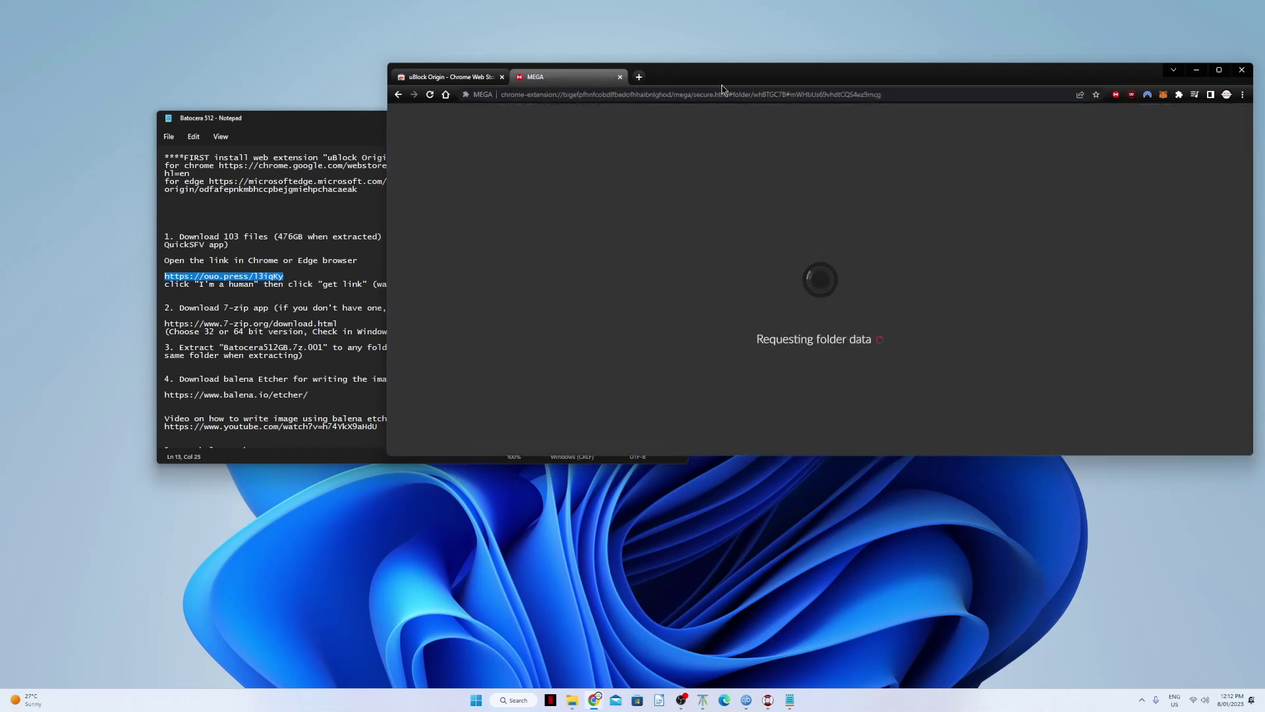
Step: Rearrange the Notepad and Chrome windows so the MEGA folder sits over the notes
click(339, 119)
drag(339, 119, 203, 167)
drag(731, 85, 638, 66)
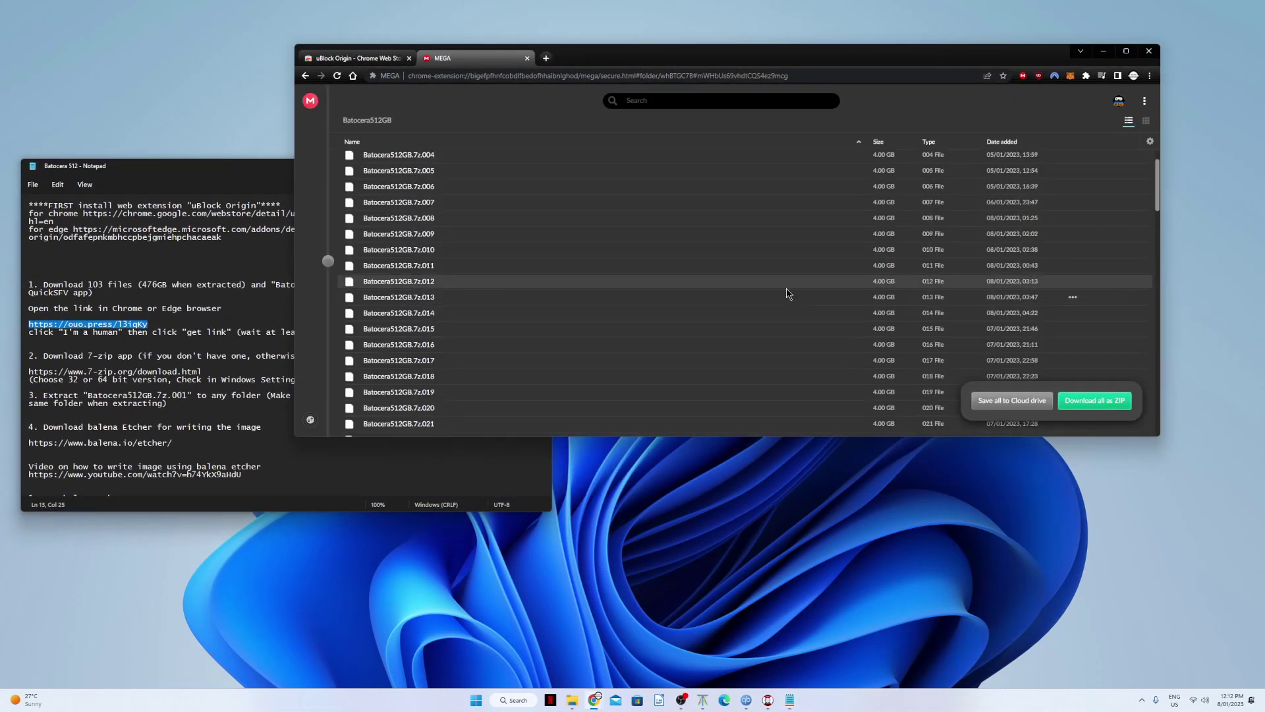
Step: Start a Standard Download of Batocera512GB.7z.004
click(1074, 158)
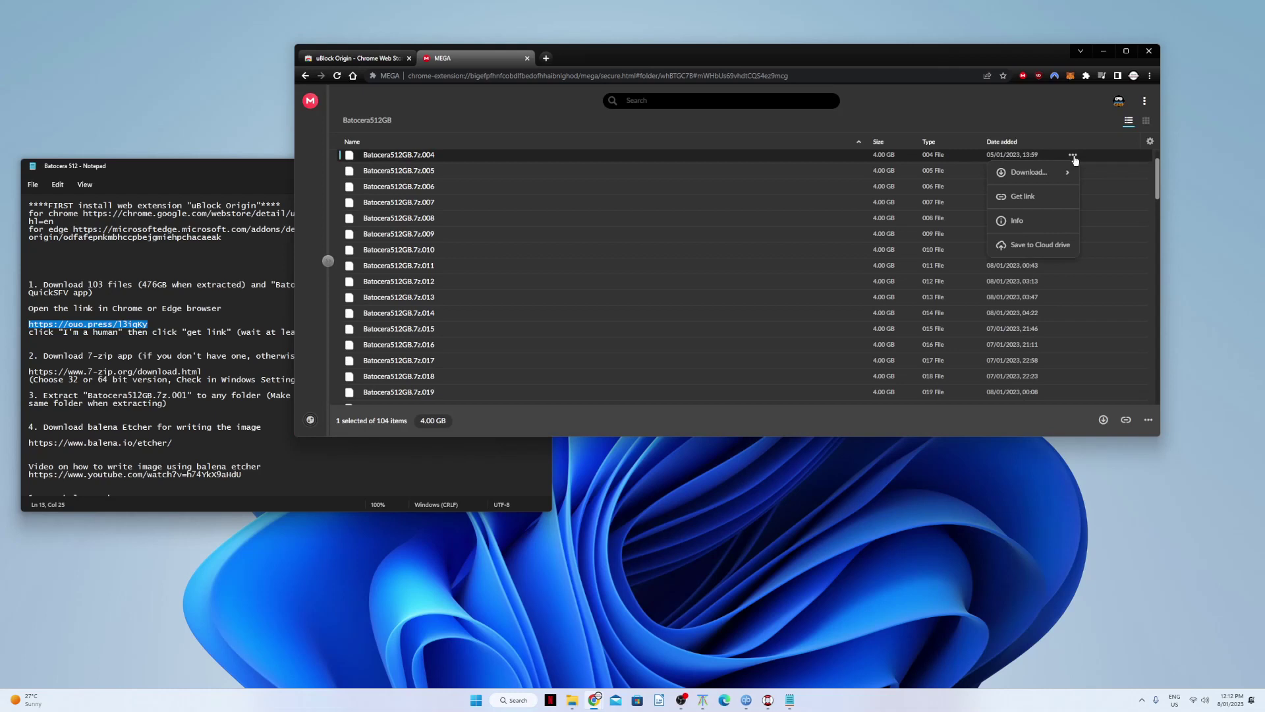
mouse_move(1032, 176)
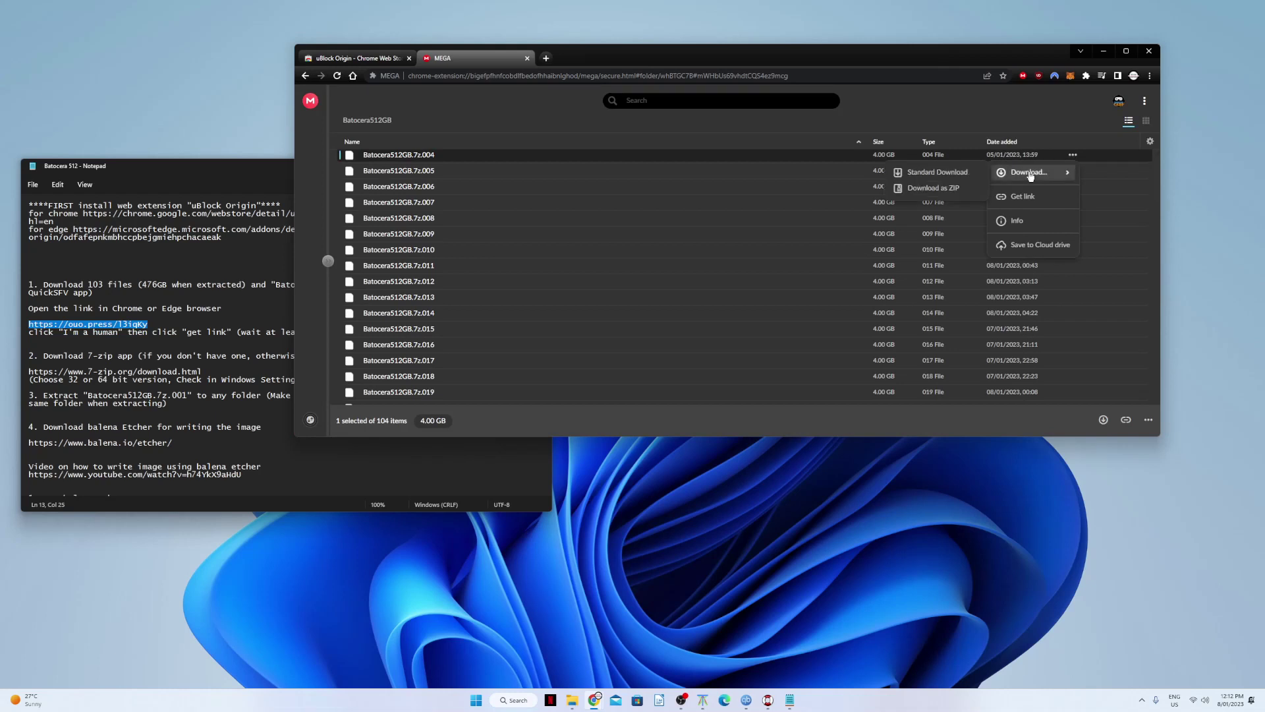
click(940, 174)
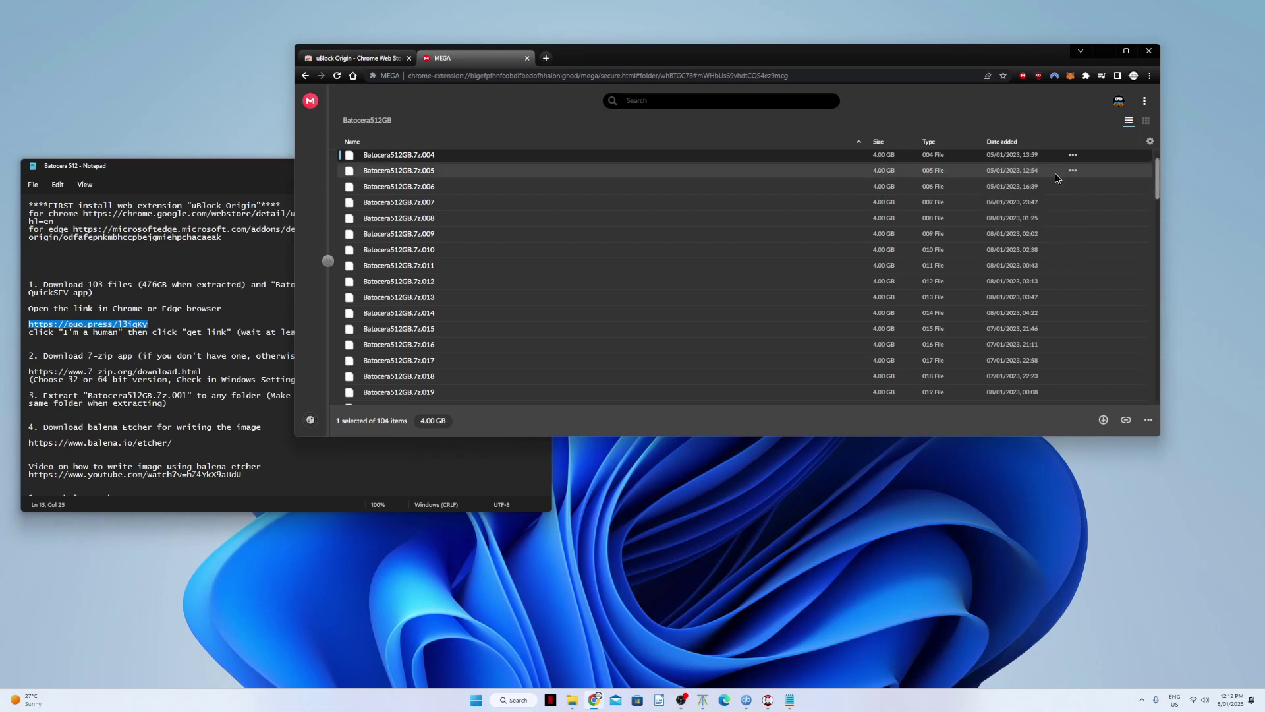
scroll(1074, 175, up, 1)
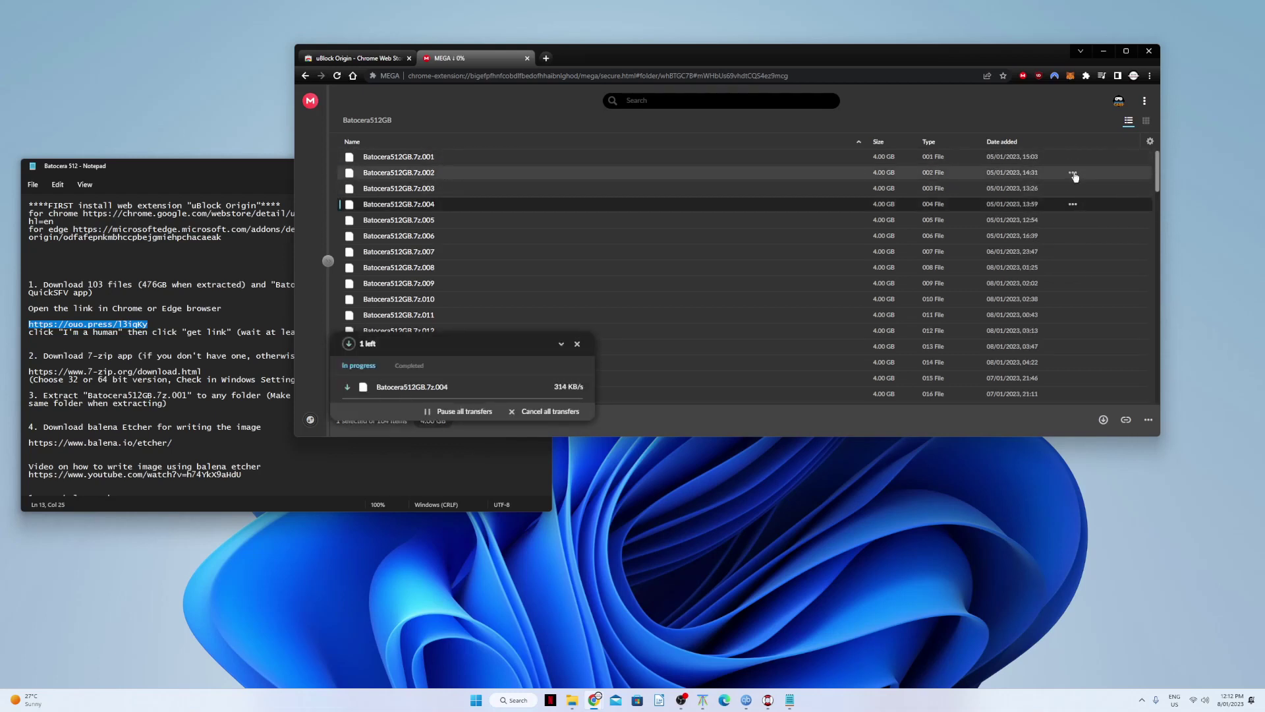
Step: Start Standard Downloads of Batocera512GB.7z parts .002 and .003
click(1073, 172)
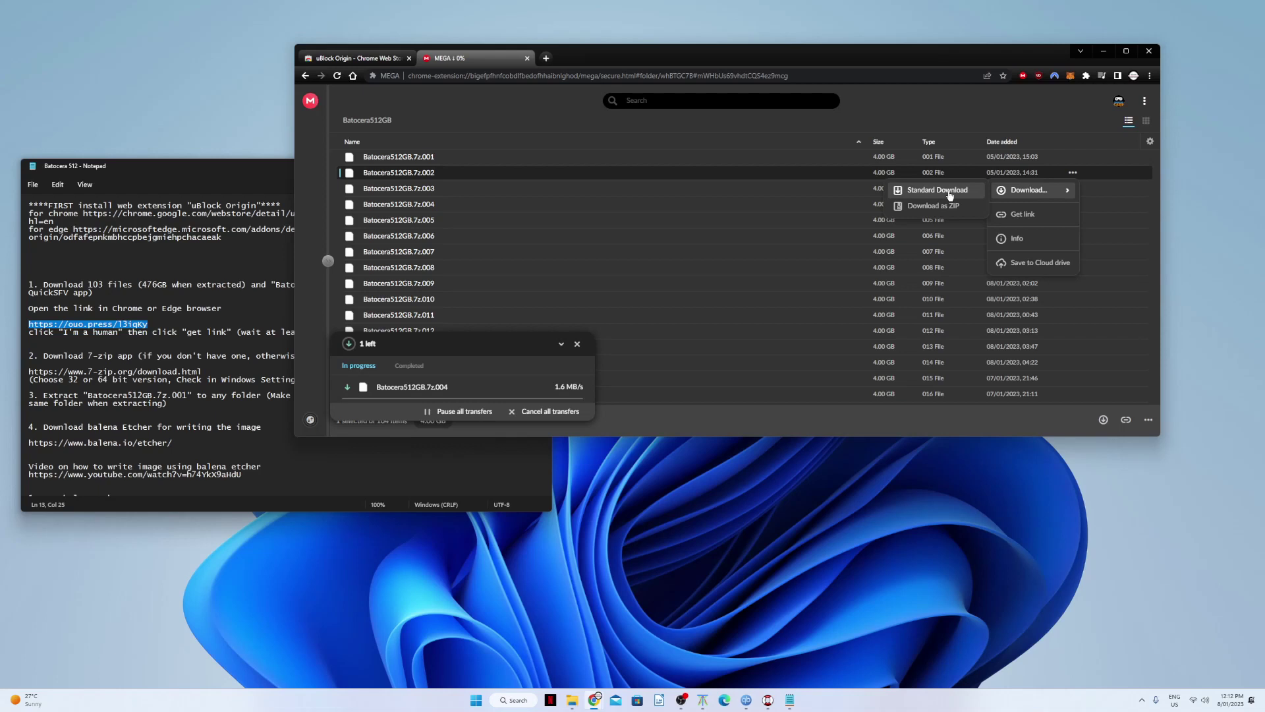
click(949, 195)
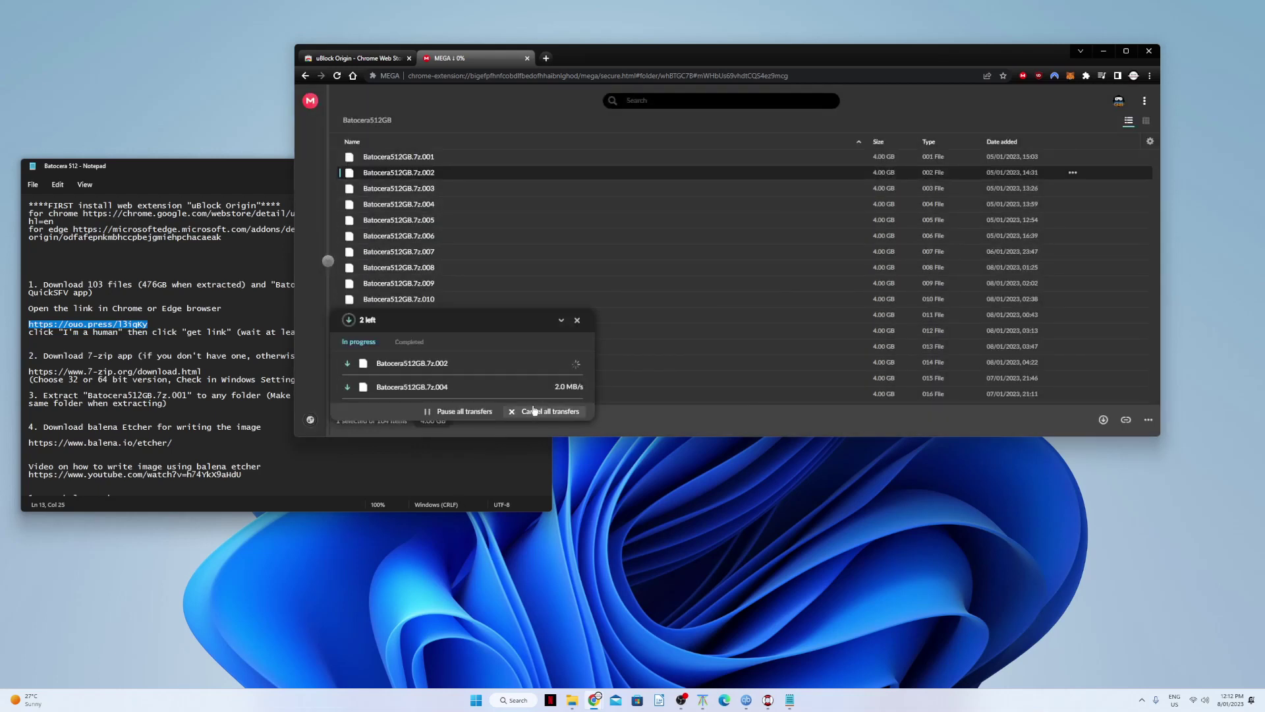
click(1073, 189)
mouse_move(1028, 216)
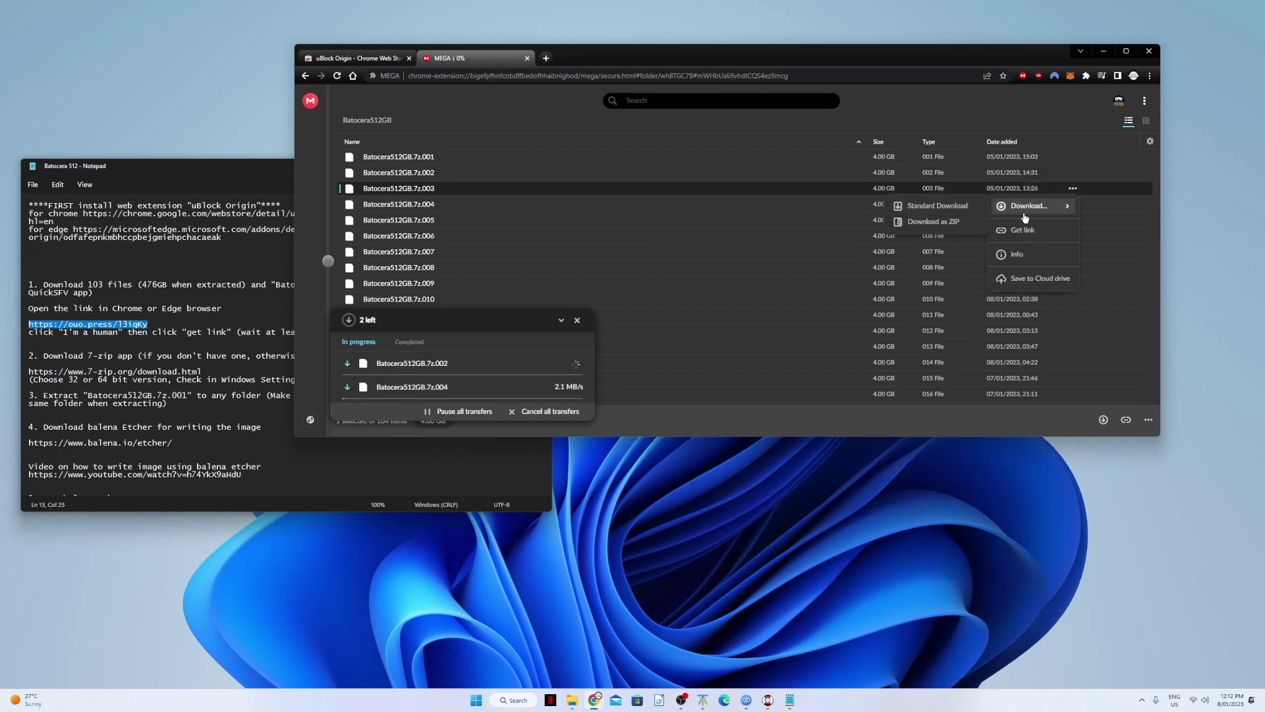
click(935, 206)
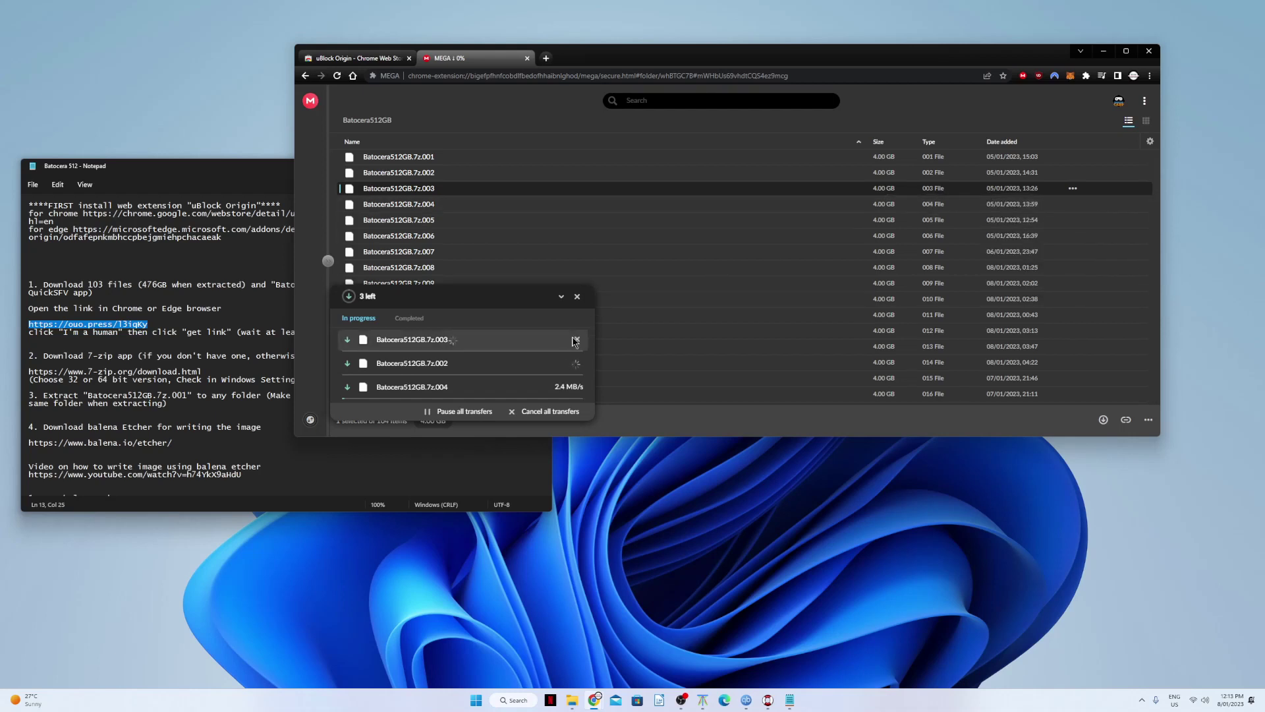
Step: Start a Standard Download of part .001 and scroll to the end of the list
click(1073, 156)
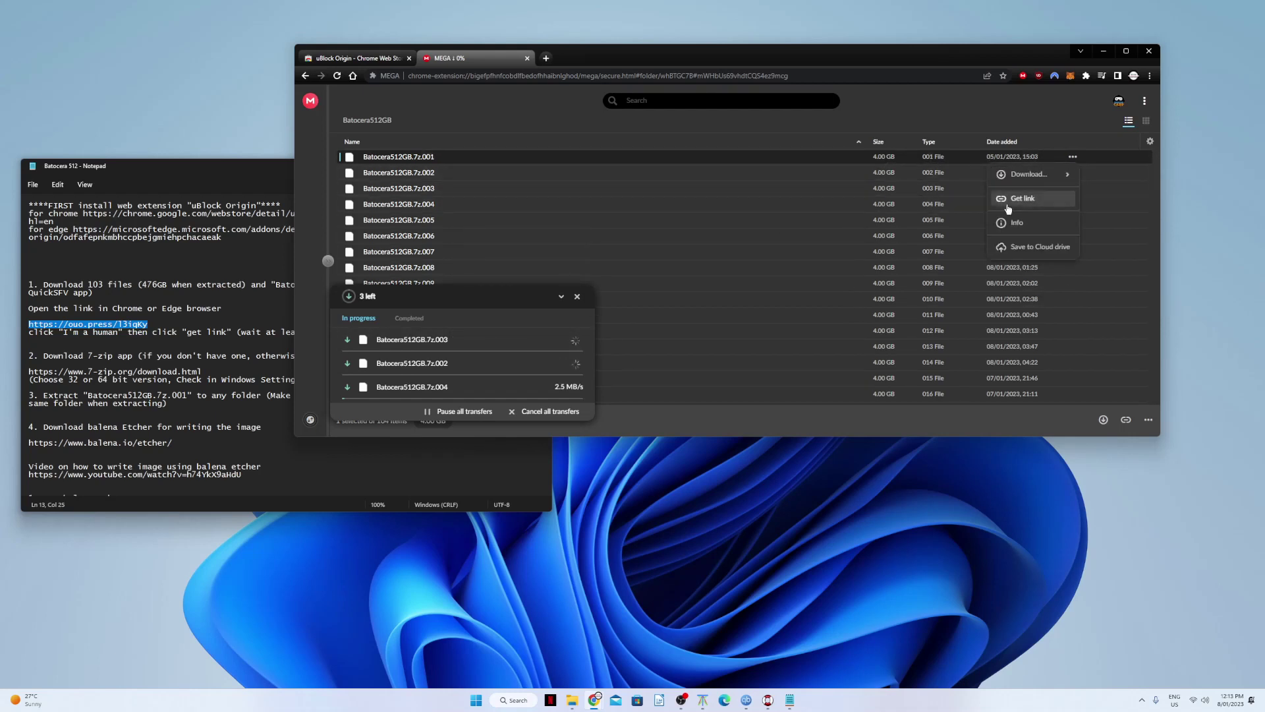
mouse_move(1032, 174)
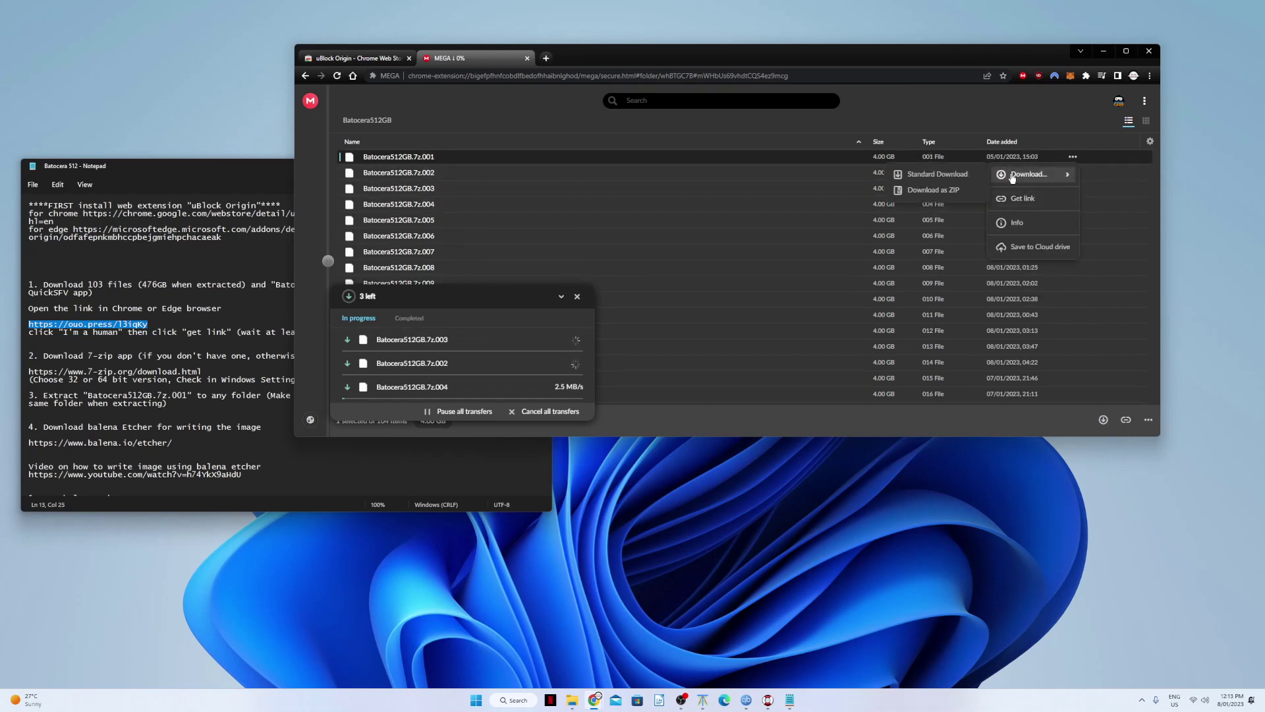
click(943, 177)
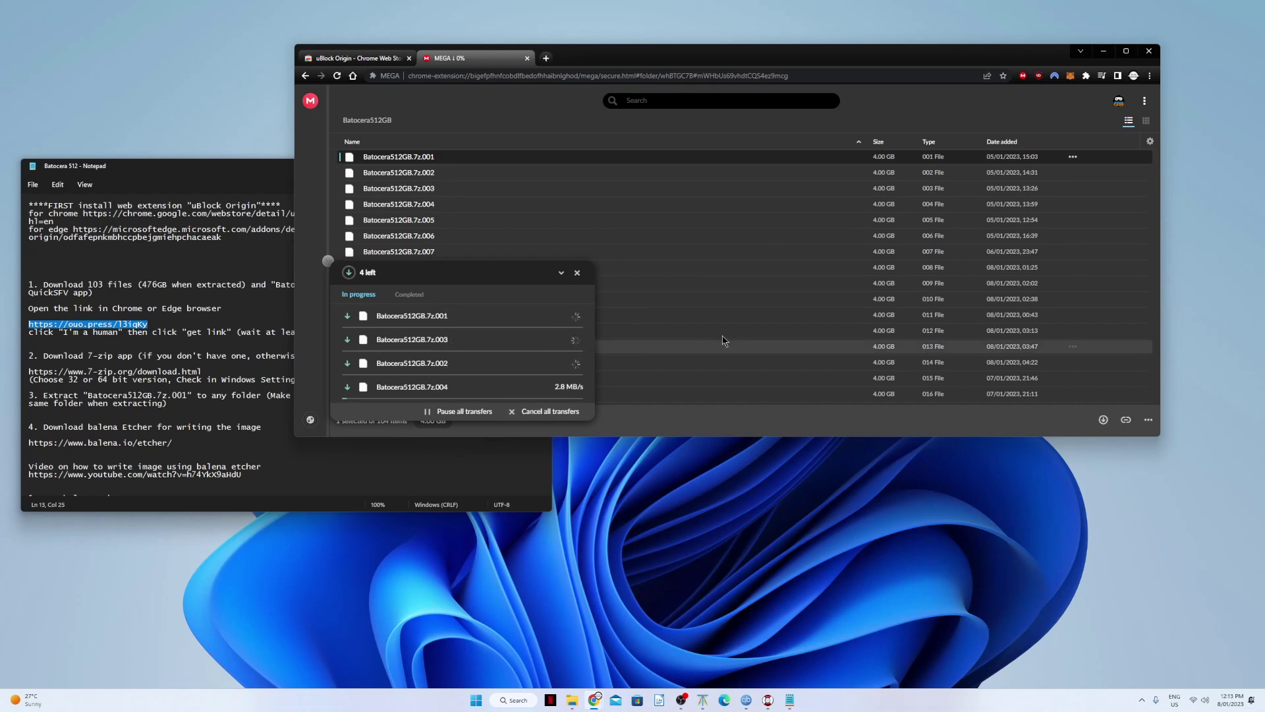
scroll(600, 339, down, 2)
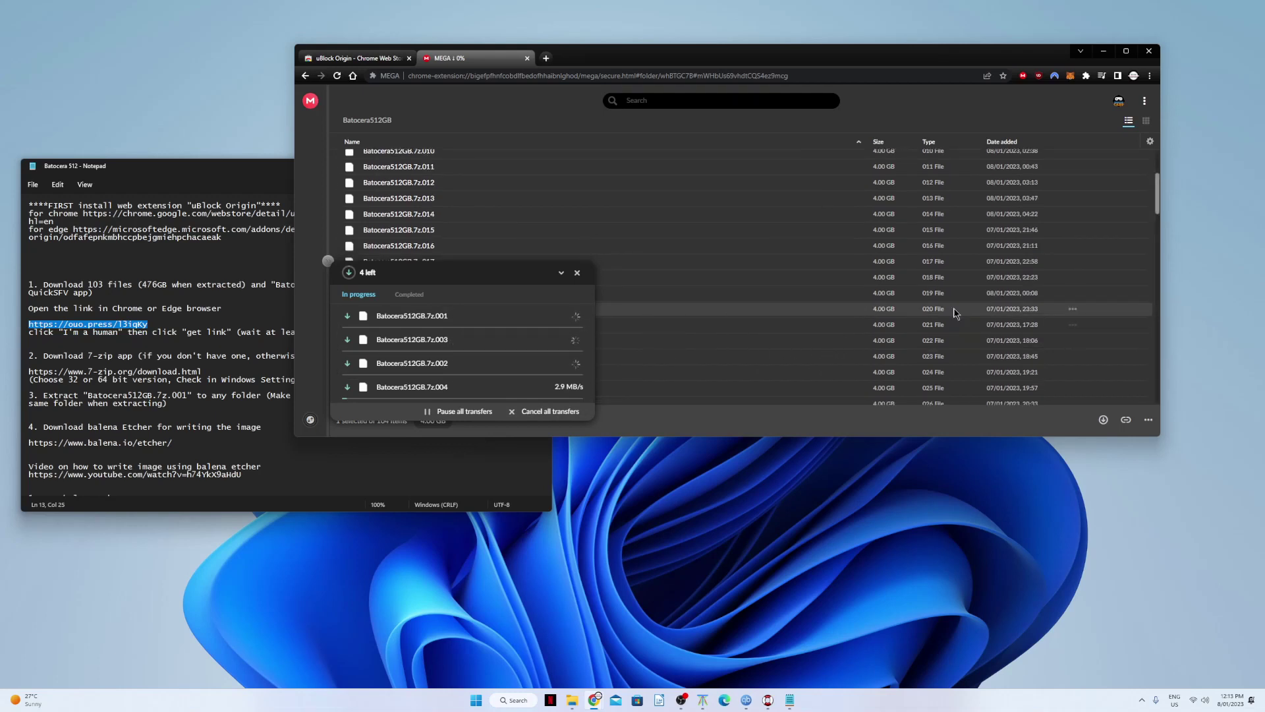
scroll(1139, 279, down, 1)
drag(1158, 201, 1158, 385)
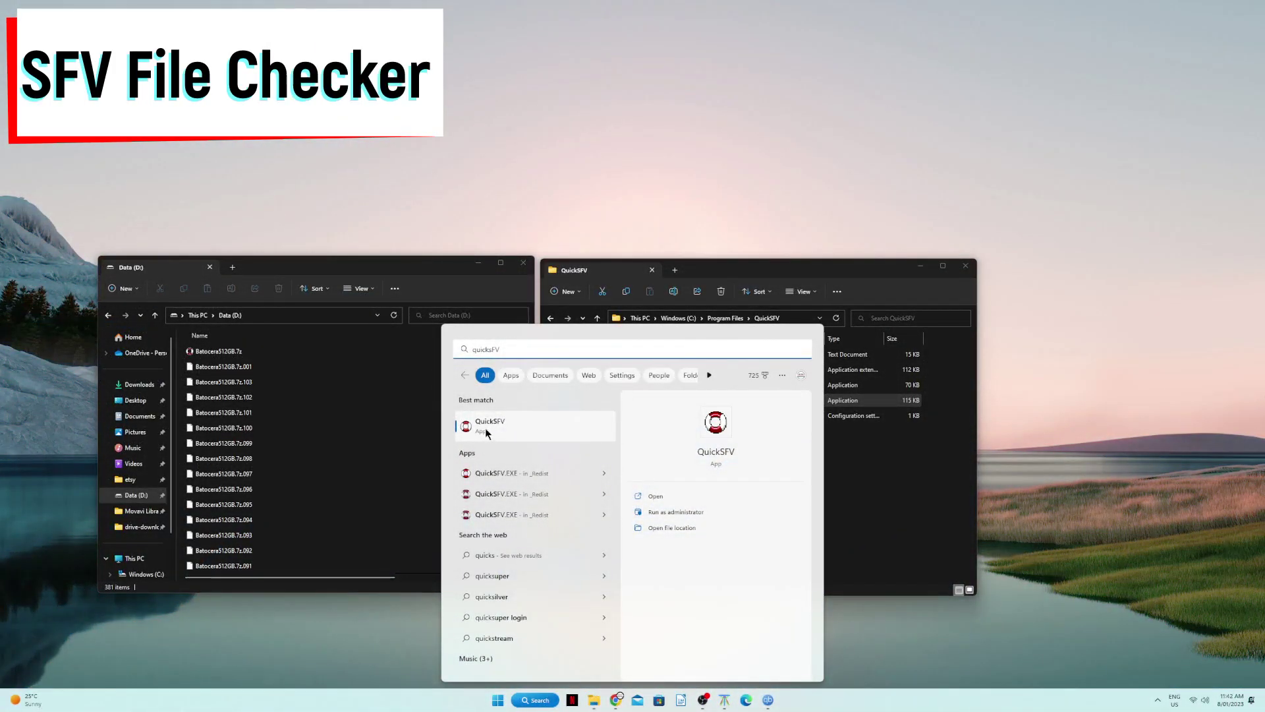
Step: Run QuickSFV on the Batocera512GB.7z SFV file and enlarge its Checking window over Explorer
click(890, 499)
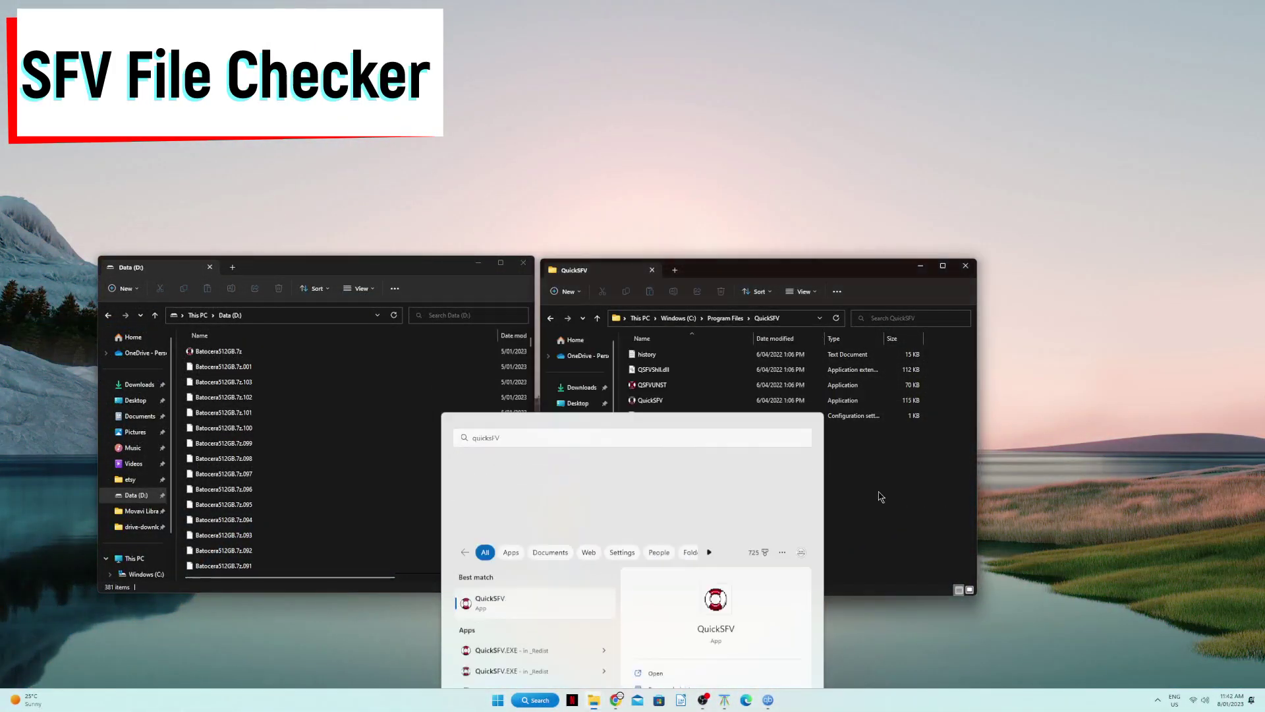
double_click(206, 353)
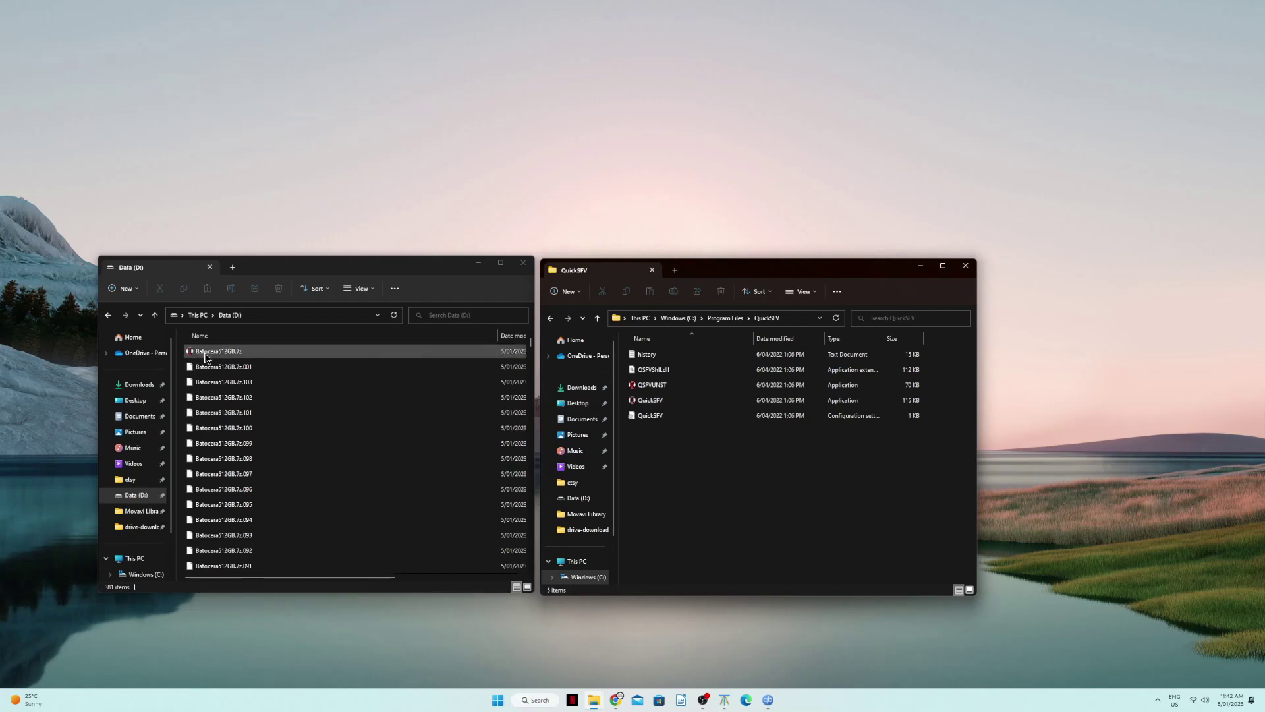
drag(54, 20, 535, 412)
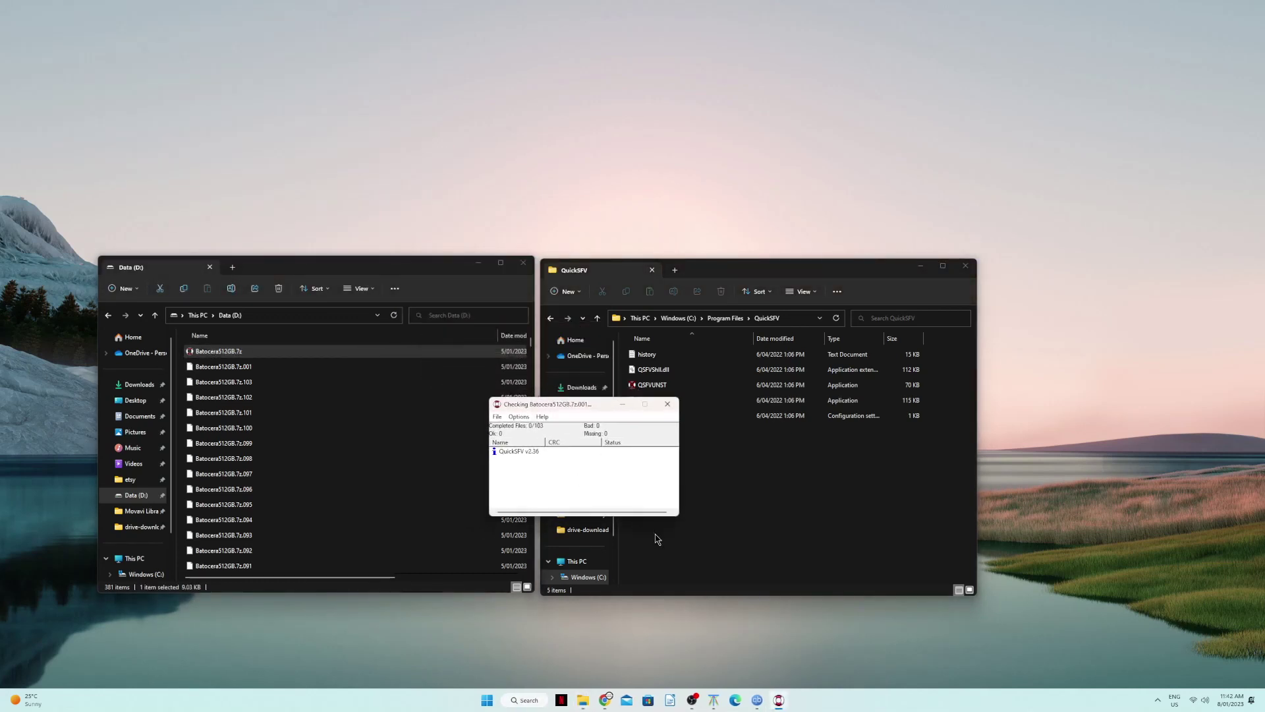
drag(671, 520, 1002, 611)
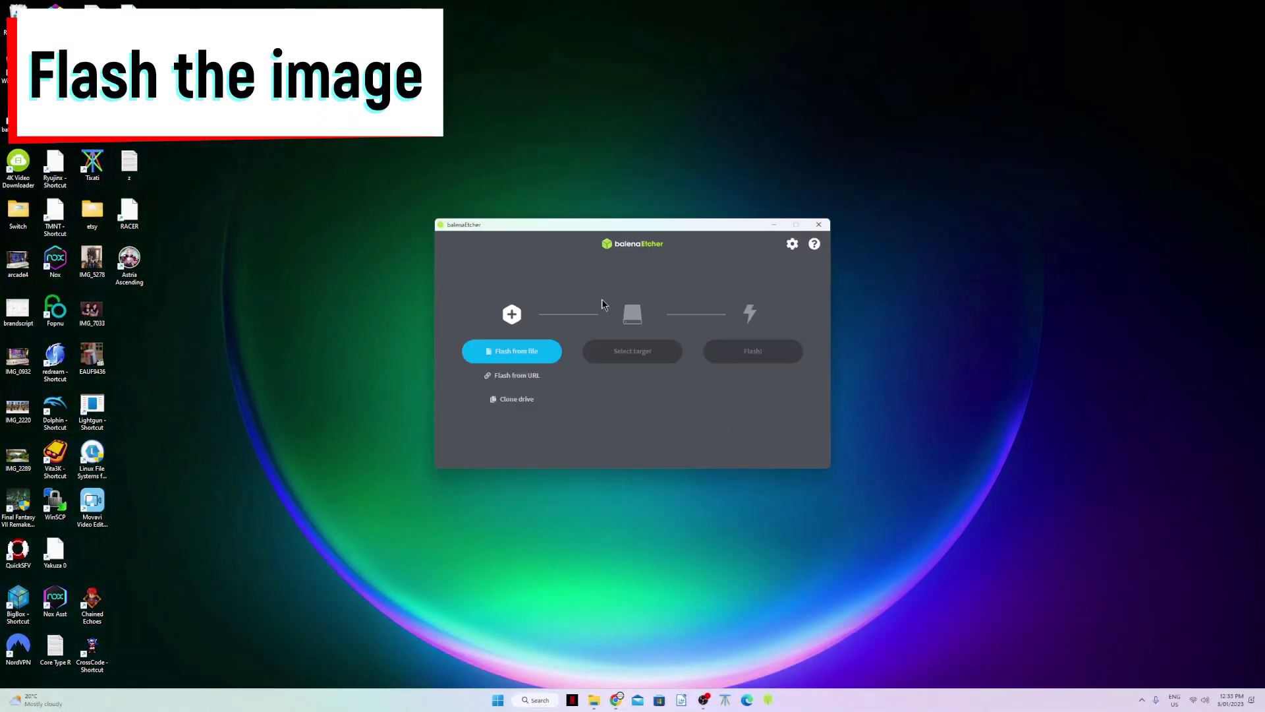
Step: Load Batocera512GB.img via Flash from file and bring up the target drive list
click(512, 353)
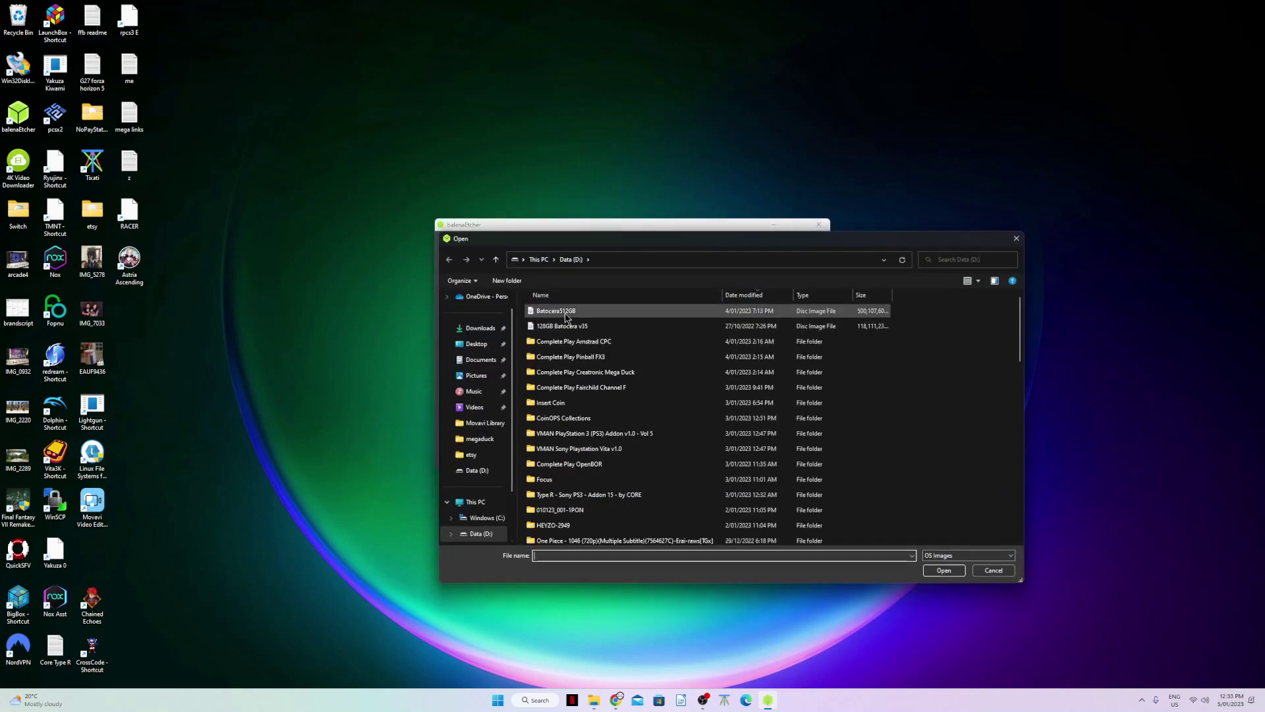
double_click(556, 312)
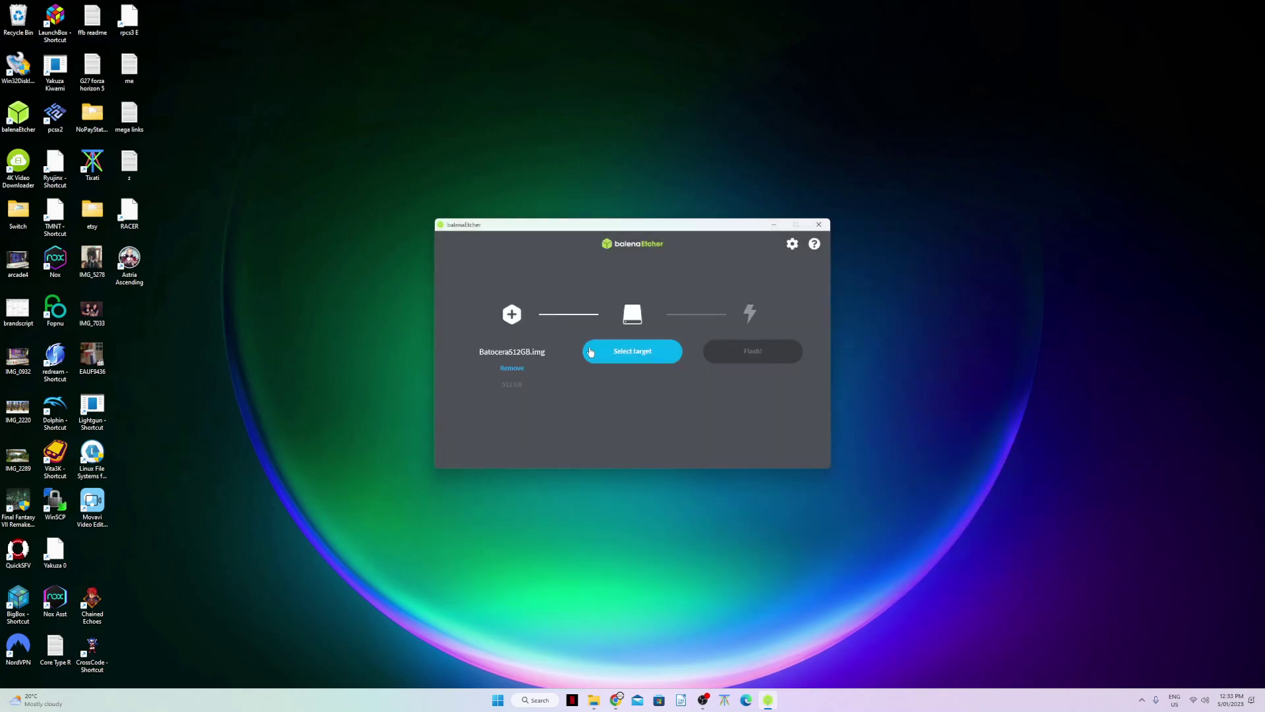
click(652, 354)
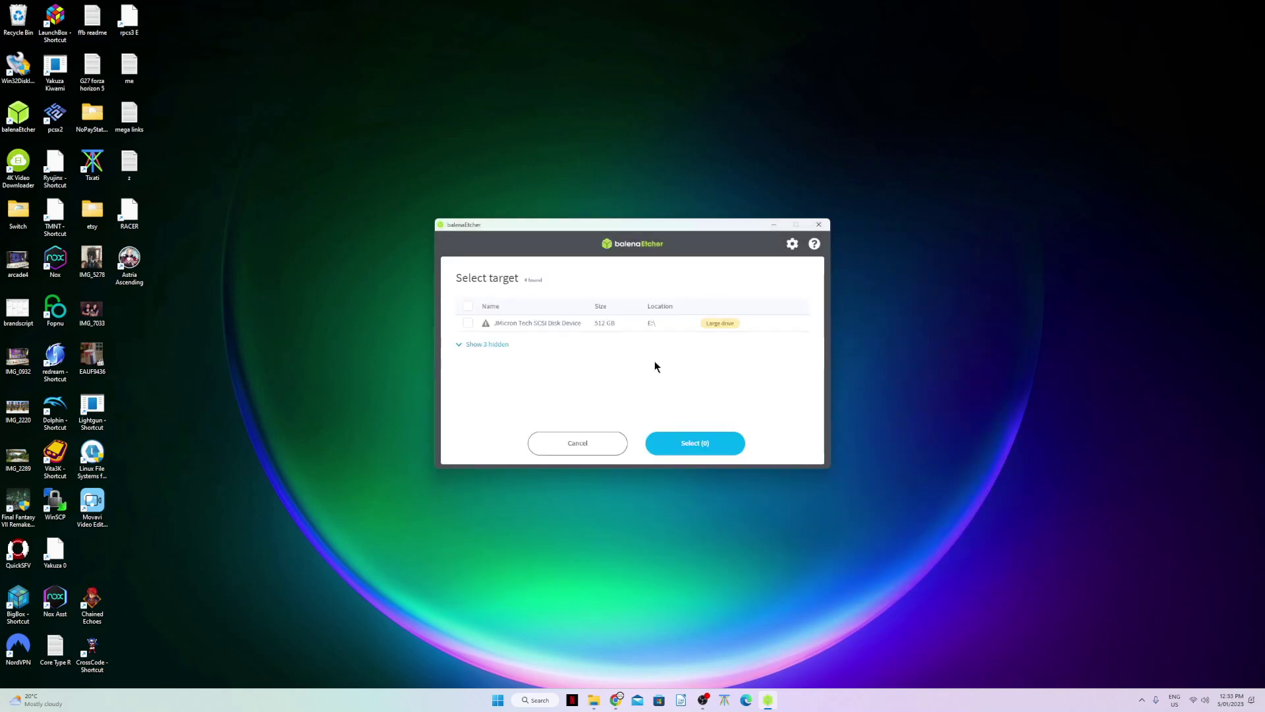
Step: Select the 512 GB JMicron drive on E:\ as target and flash, accepting the large-drive warning
click(470, 324)
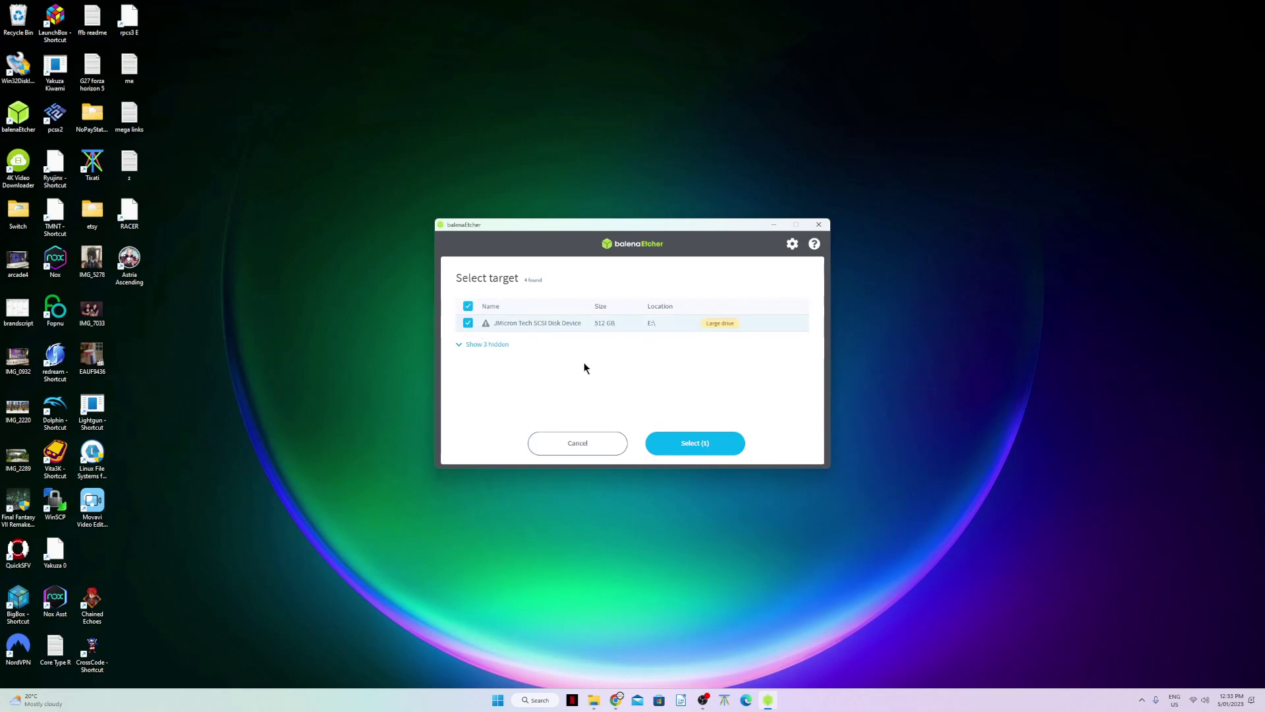
click(464, 349)
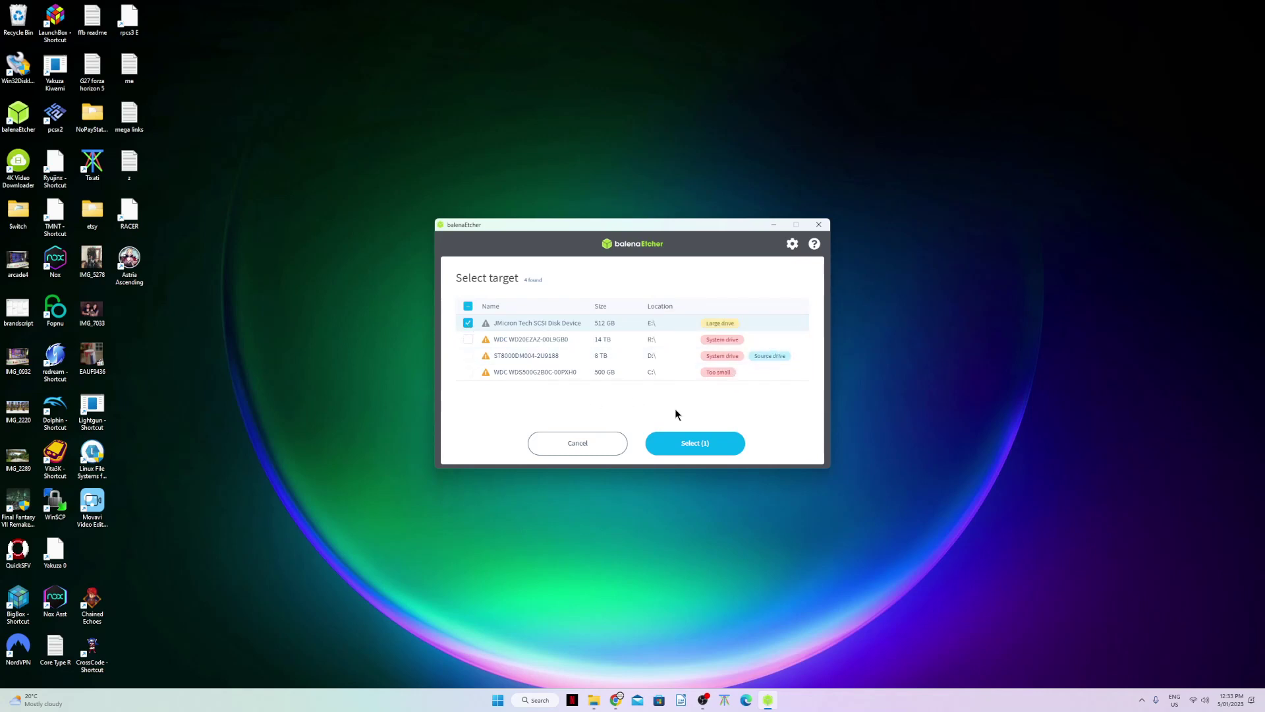
click(691, 447)
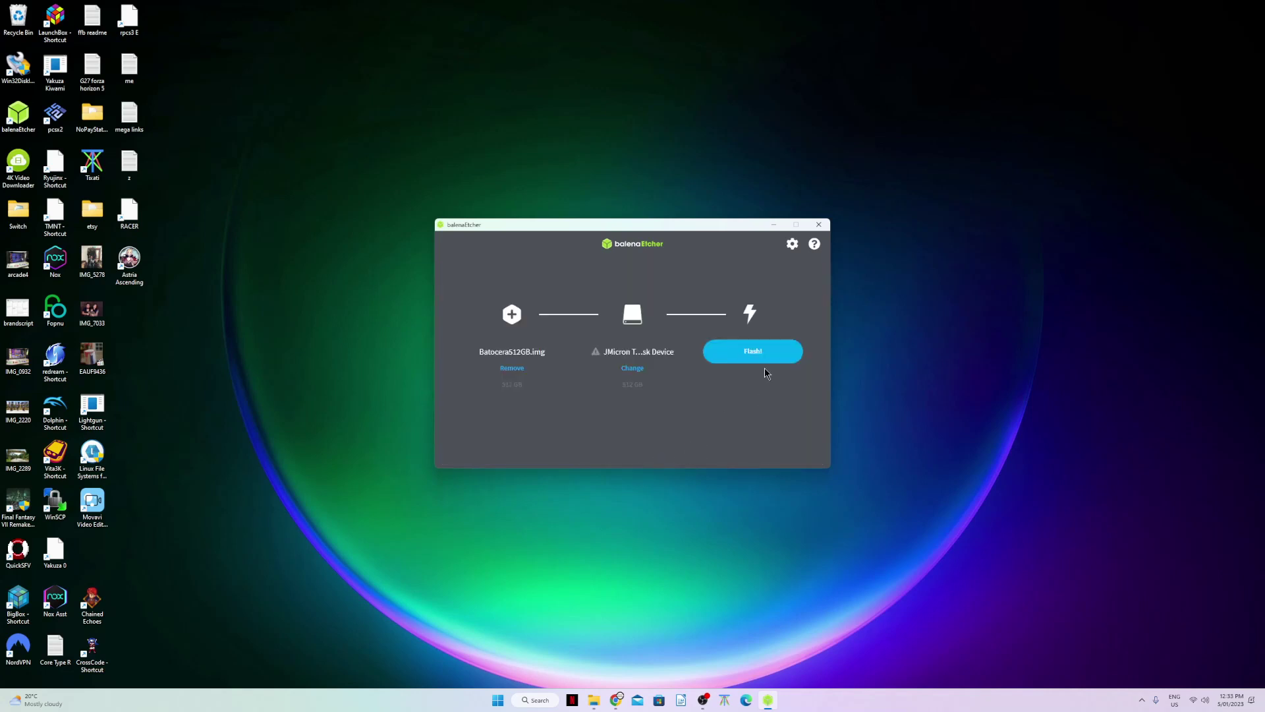
click(753, 356)
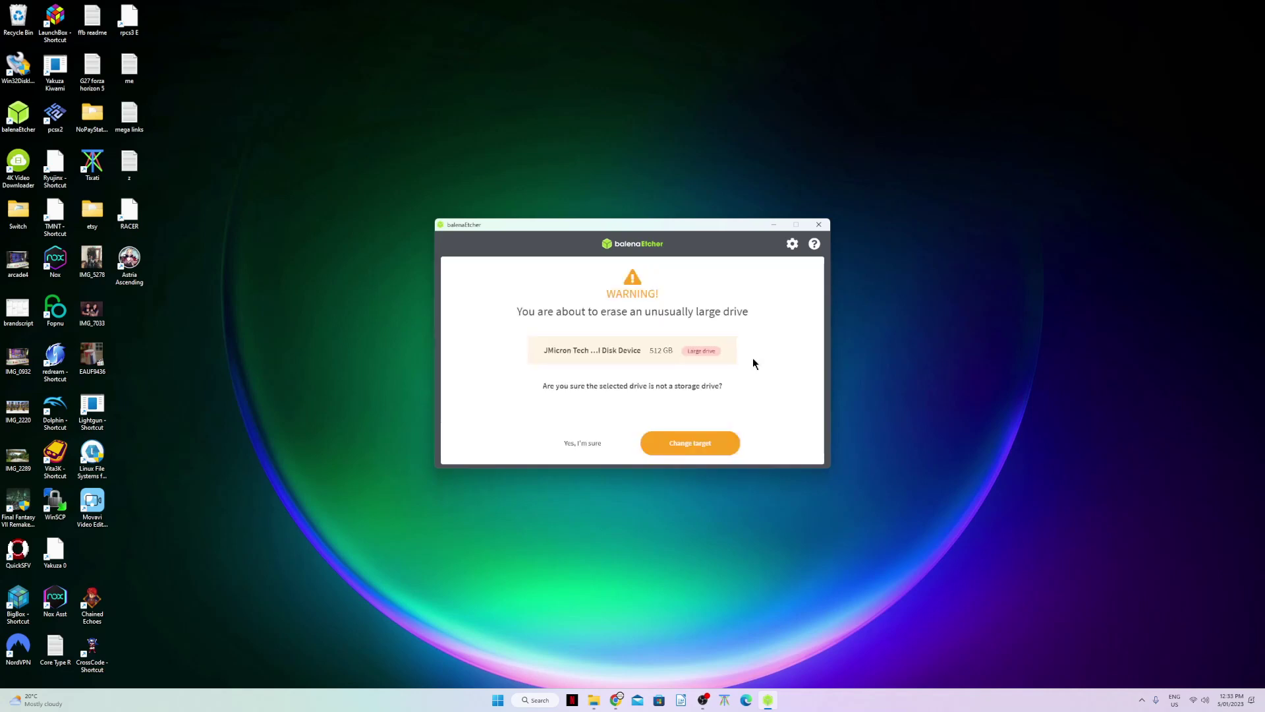
click(586, 444)
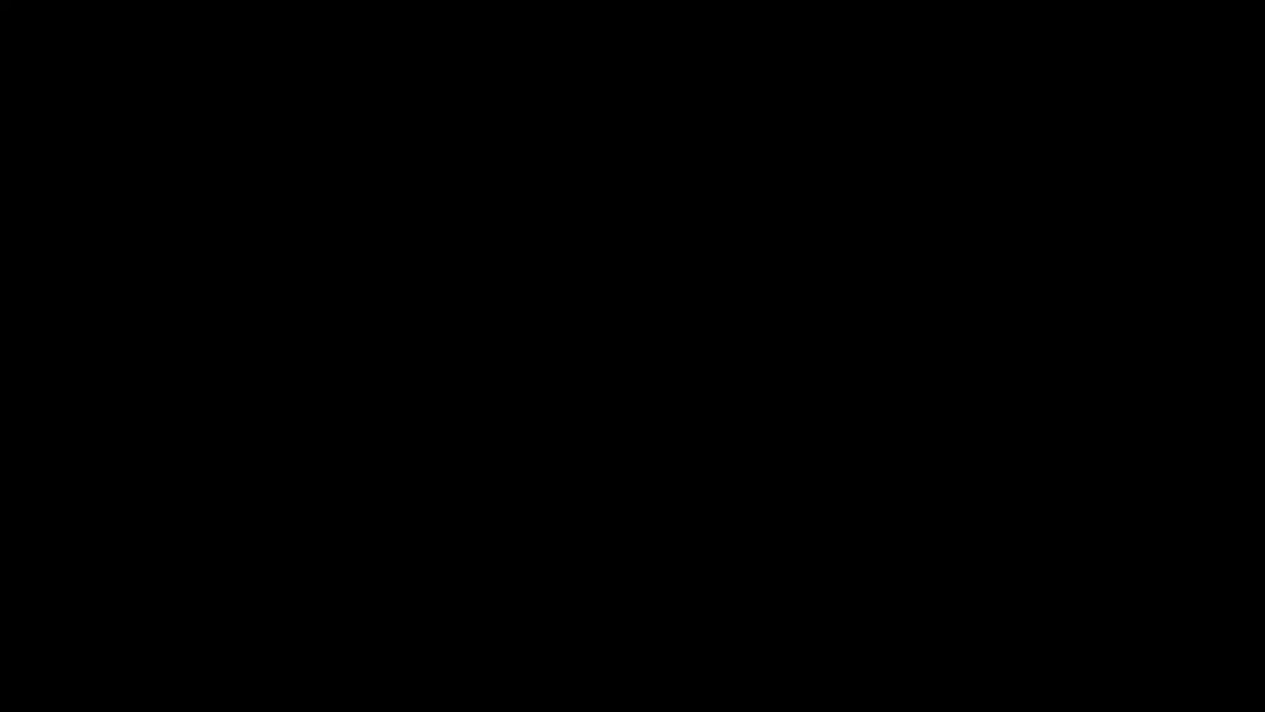